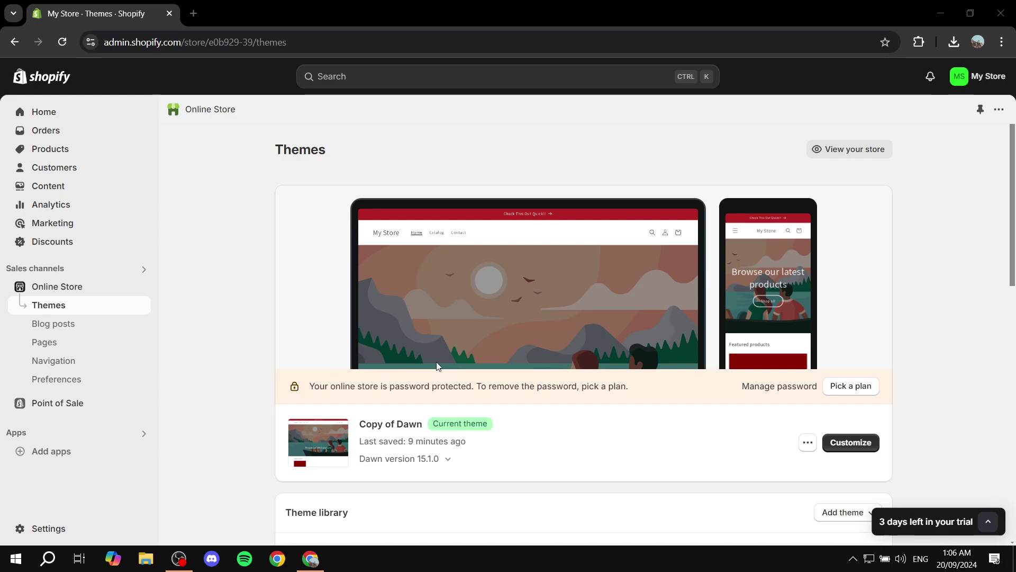
- Open layout/theme.liquid in the Copy of Dawn theme's code editor
scroll(601, 445, down, 1)
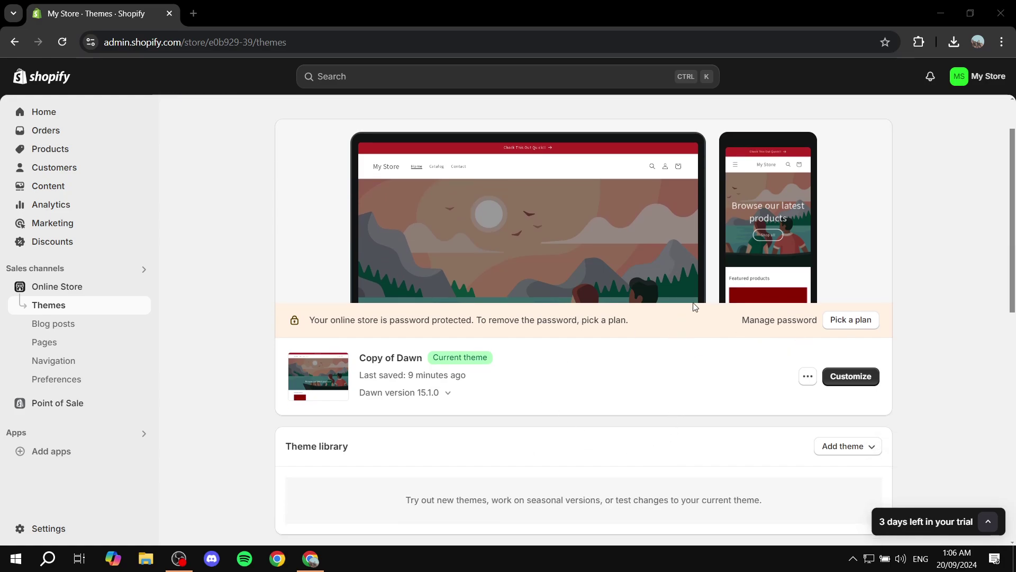
click(809, 381)
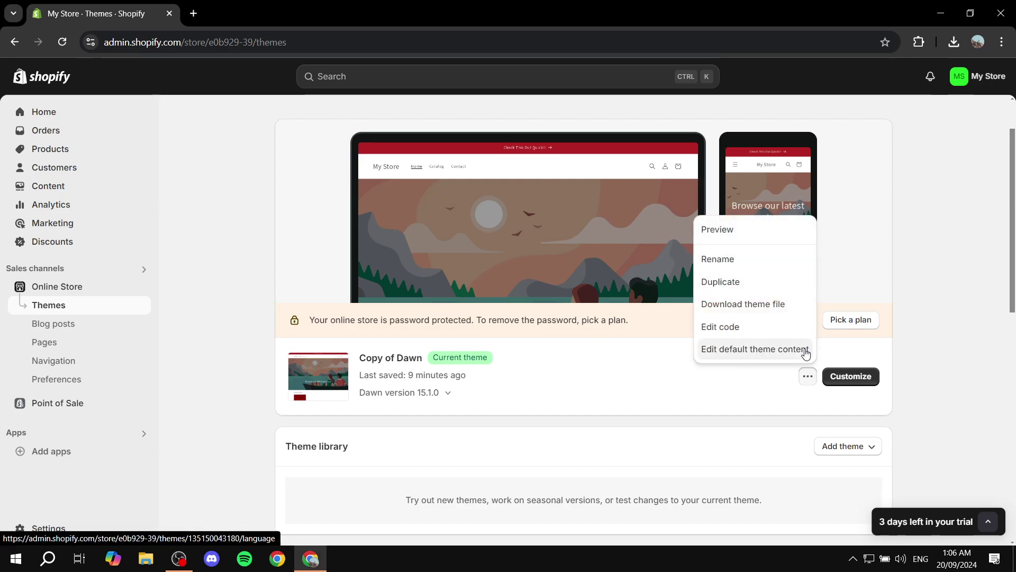
click(742, 332)
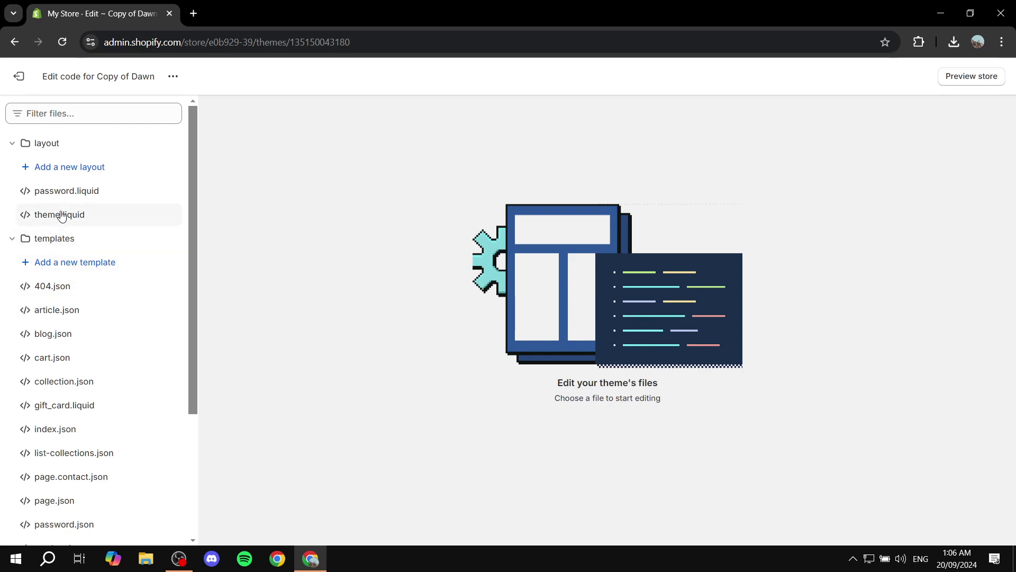
click(68, 214)
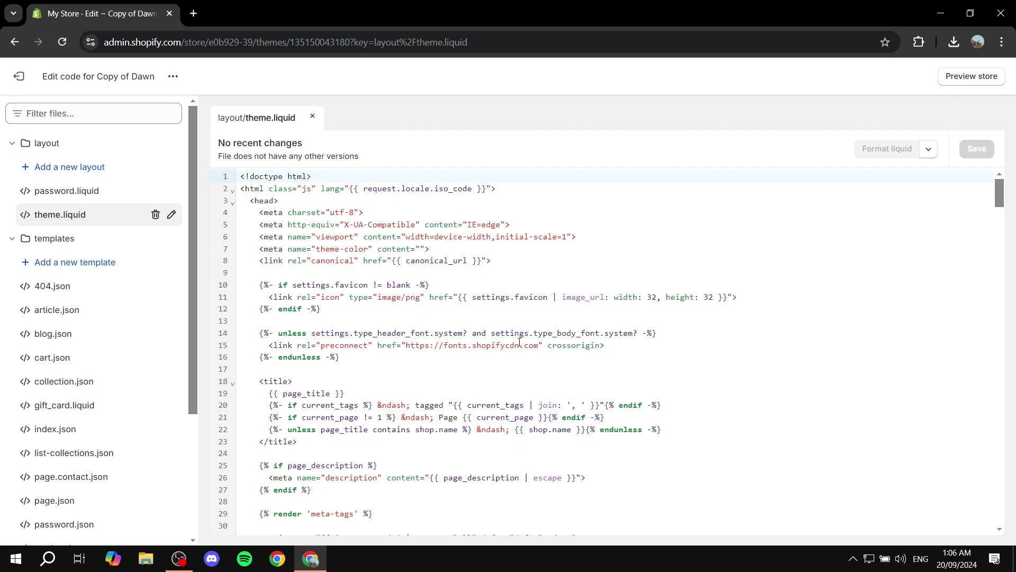
- Delete the favicon and font preconnect blocks on lines 10–16 and save theme.liquid
drag(440, 363, 258, 286)
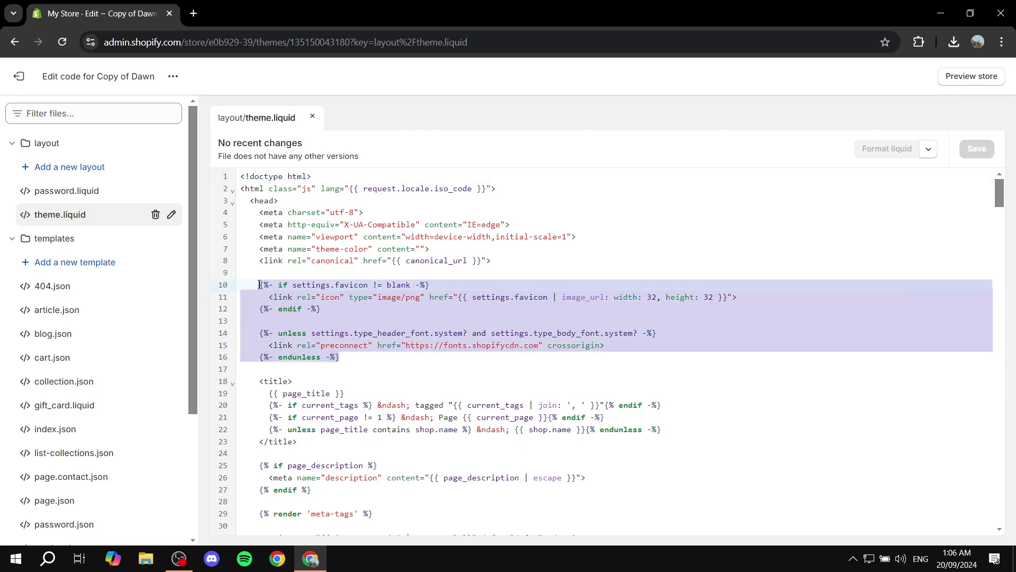
key(BackSpace)
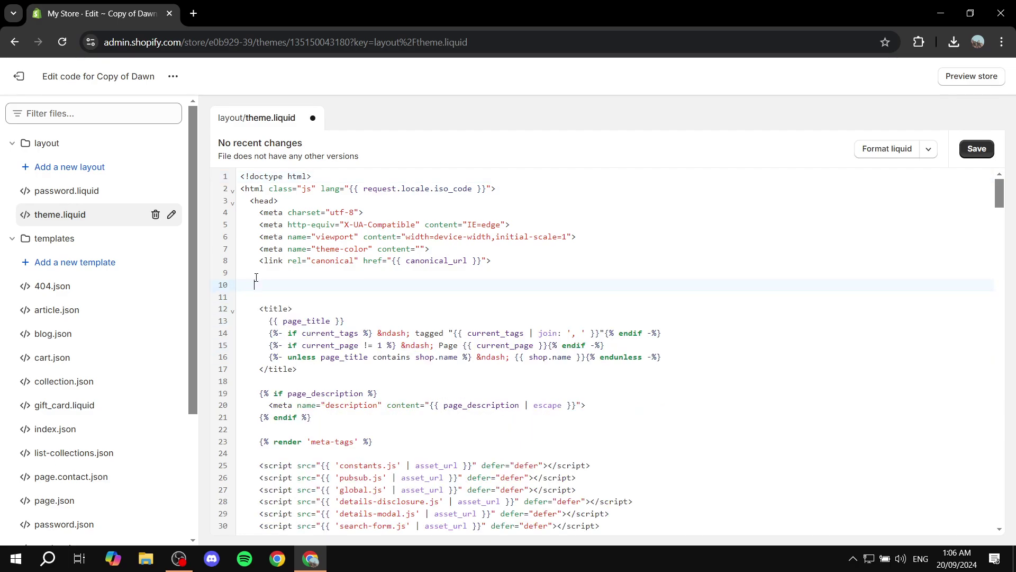
click(977, 150)
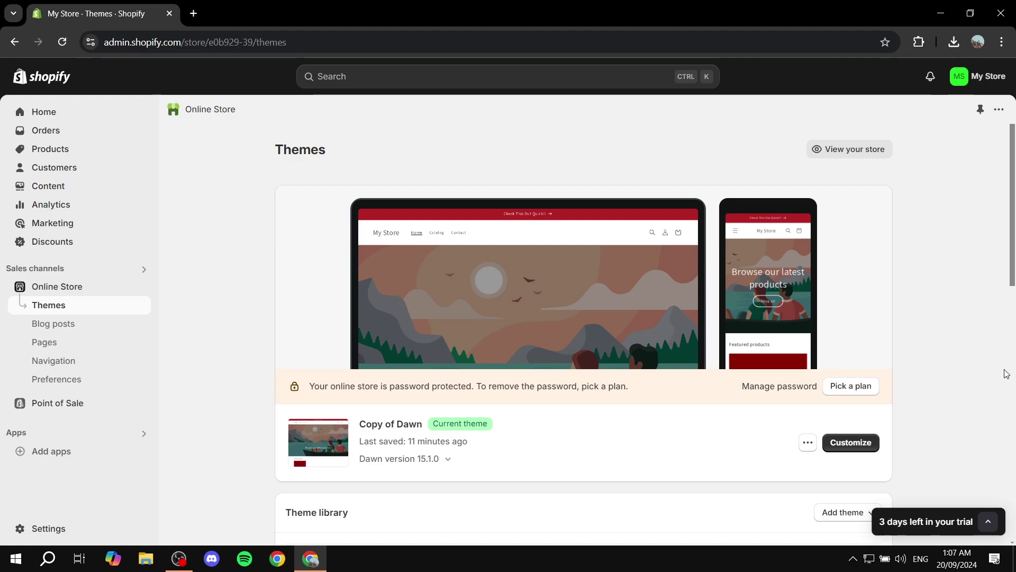
- Reopen Copy of Dawn's code editor from its actions menu with Edit code
click(807, 443)
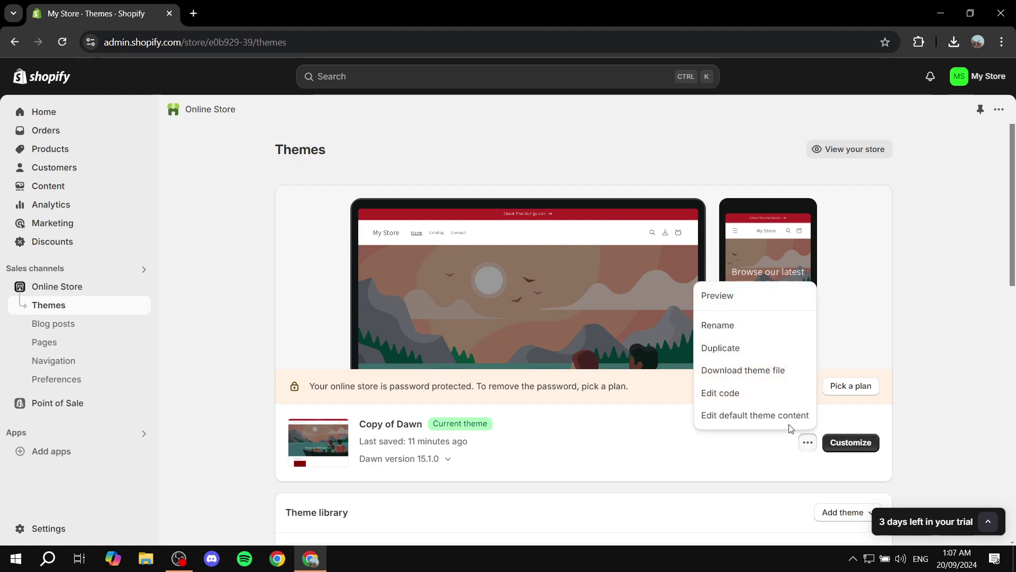
click(767, 396)
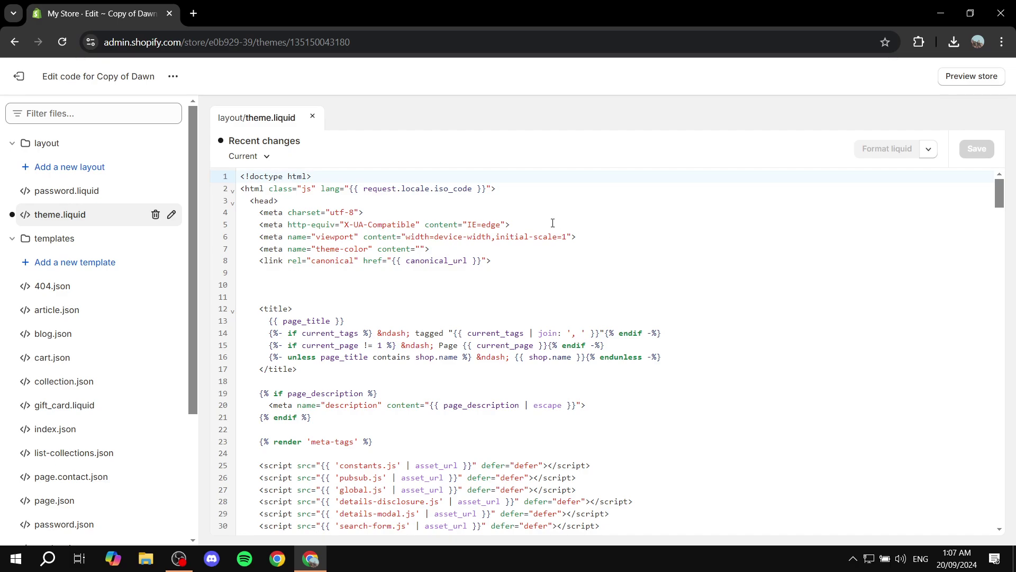
- Load the 'Original - Just now' version of theme.liquid from Recent changes
drag(226, 141, 304, 143)
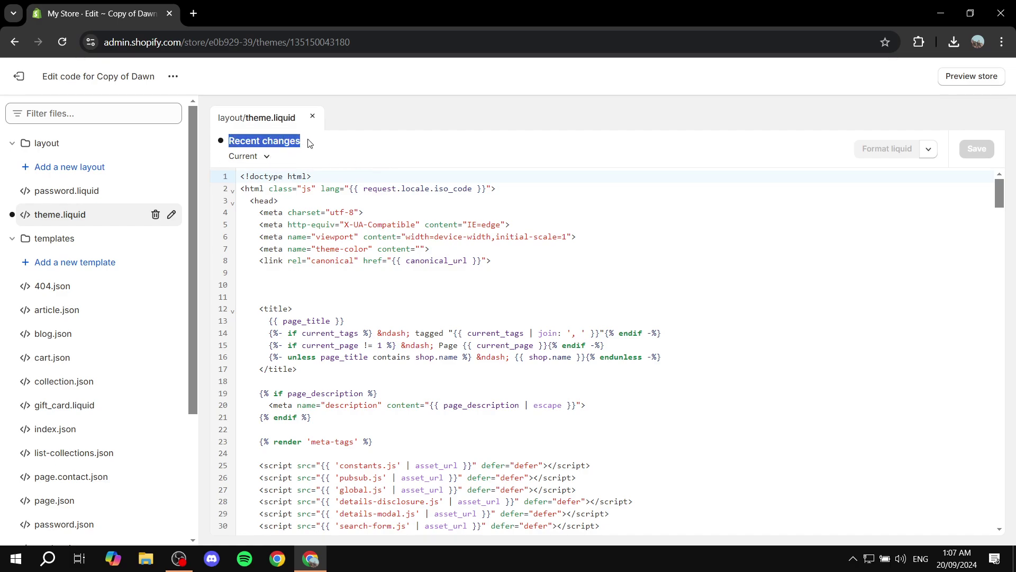
click(310, 143)
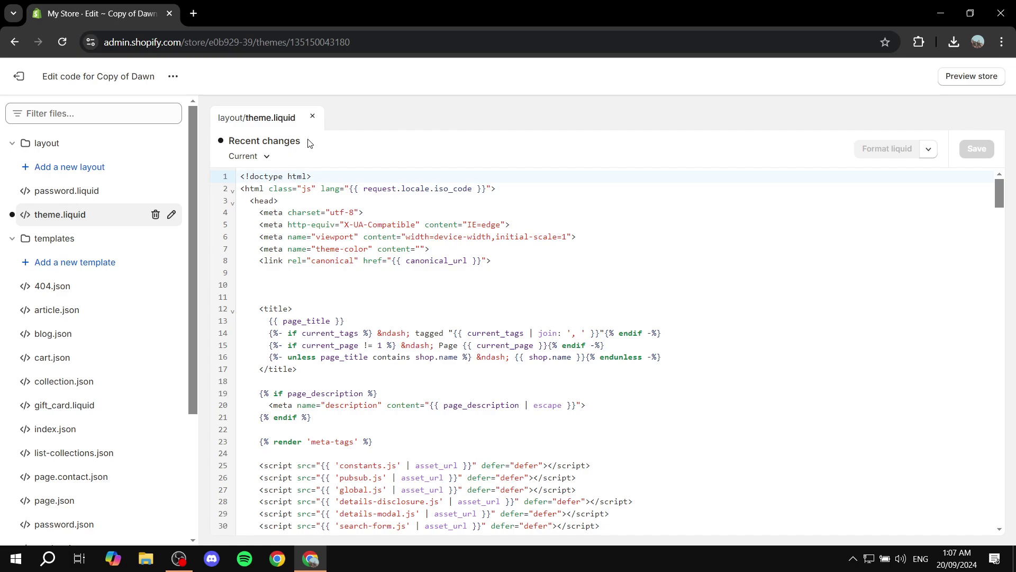
click(266, 159)
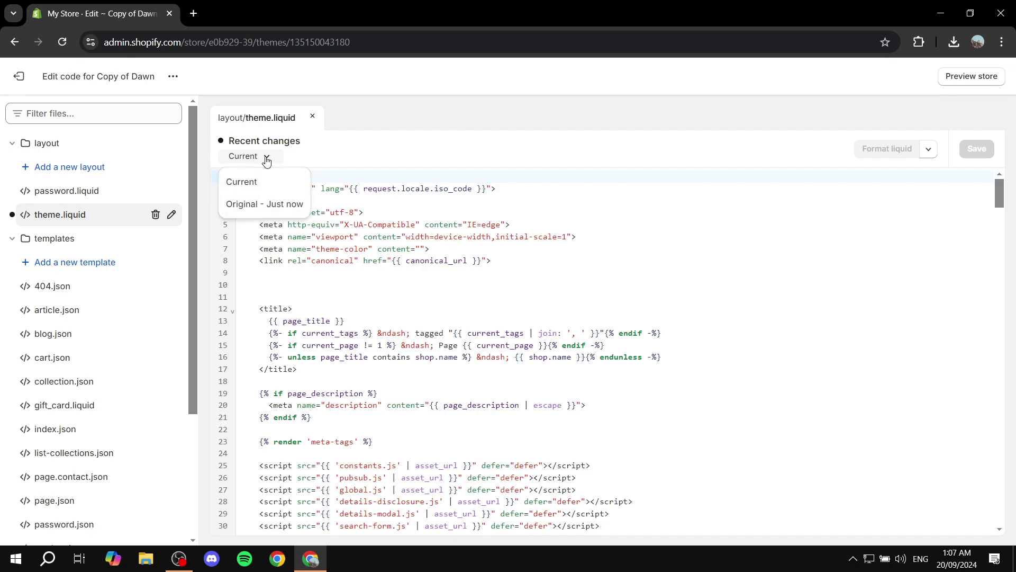
click(285, 206)
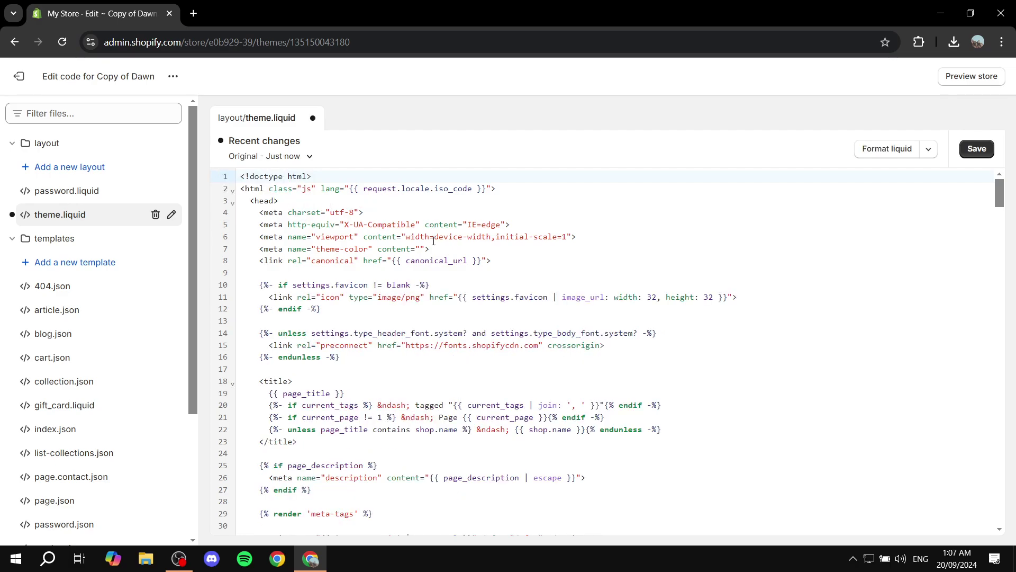
- Save the restored theme.liquid, with lines 10–16 back, and check its three-version history
drag(249, 284, 426, 355)
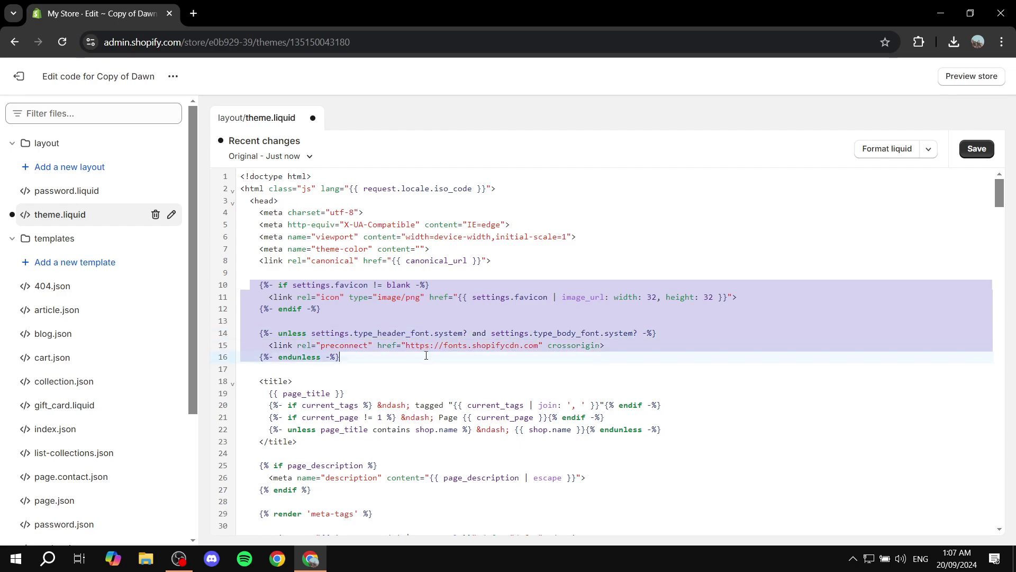
click(427, 356)
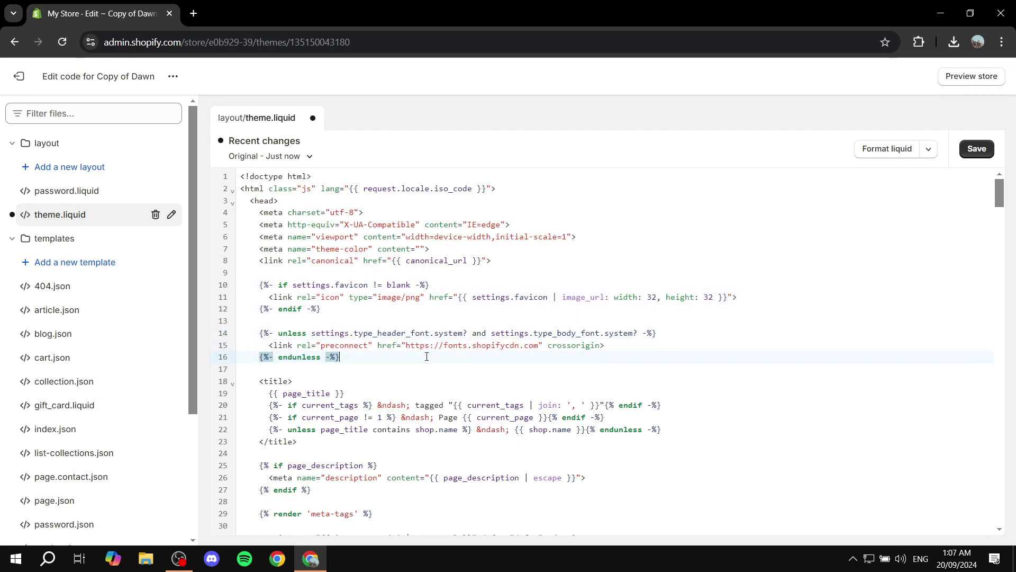
click(557, 383)
click(986, 154)
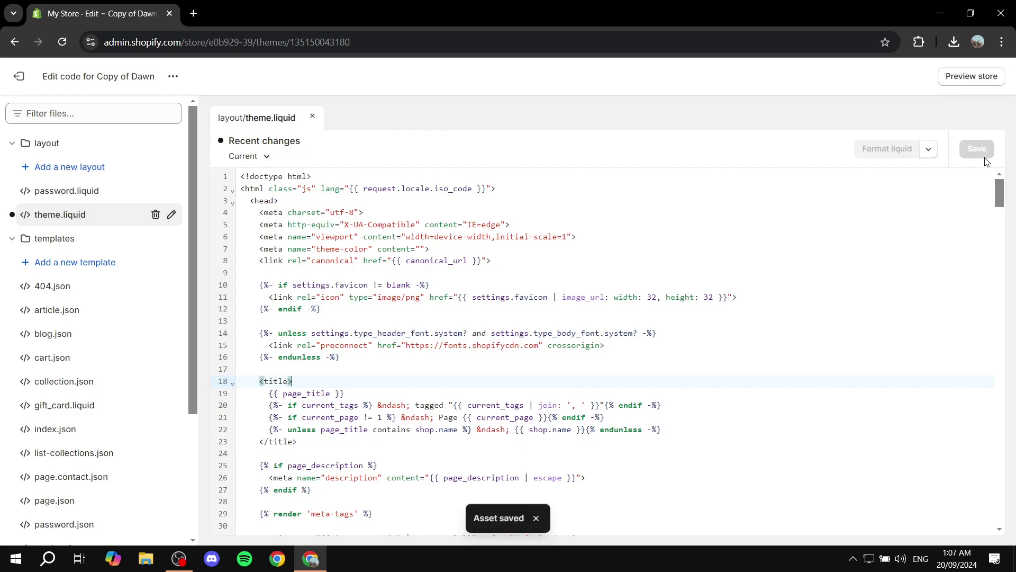
click(262, 156)
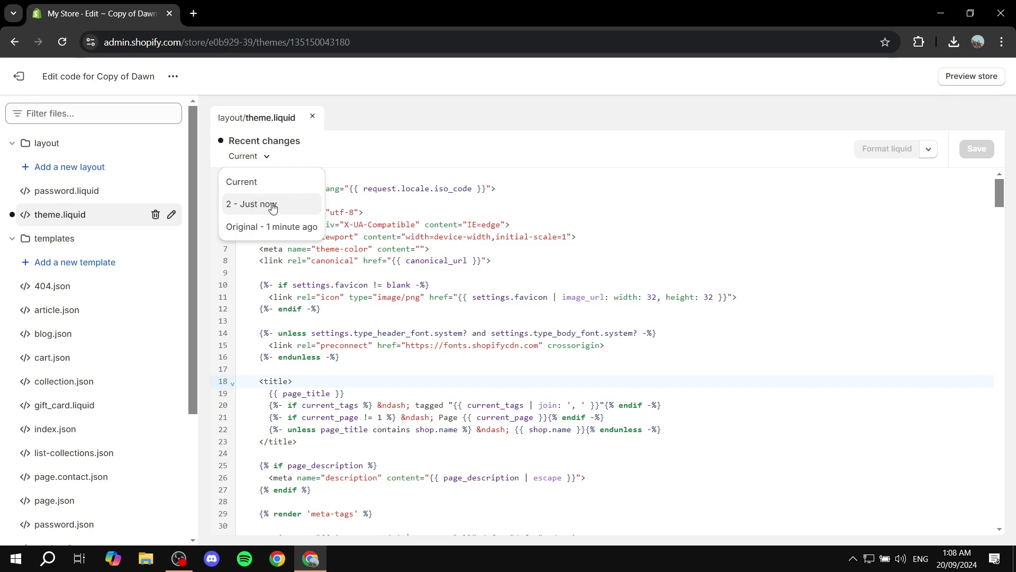
- Open templates/article.json, note it has no recent changes, and expand the assets folder
click(263, 158)
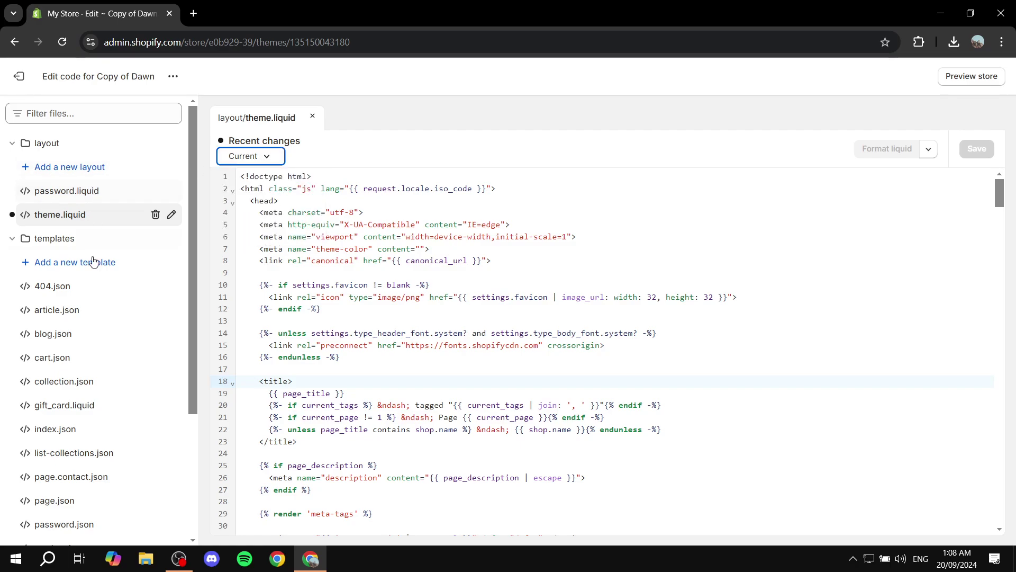
click(55, 313)
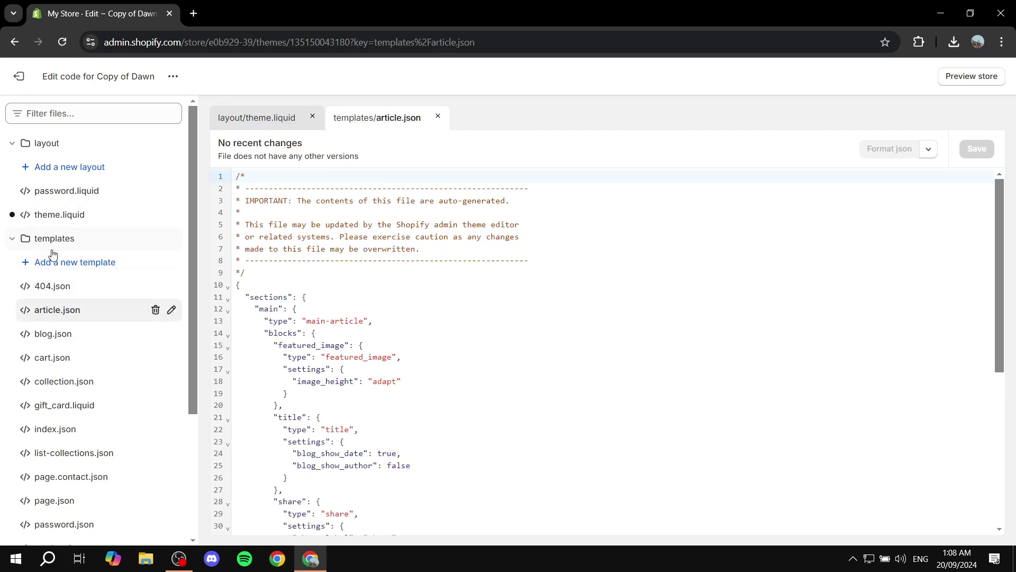
scroll(64, 249, down, 3)
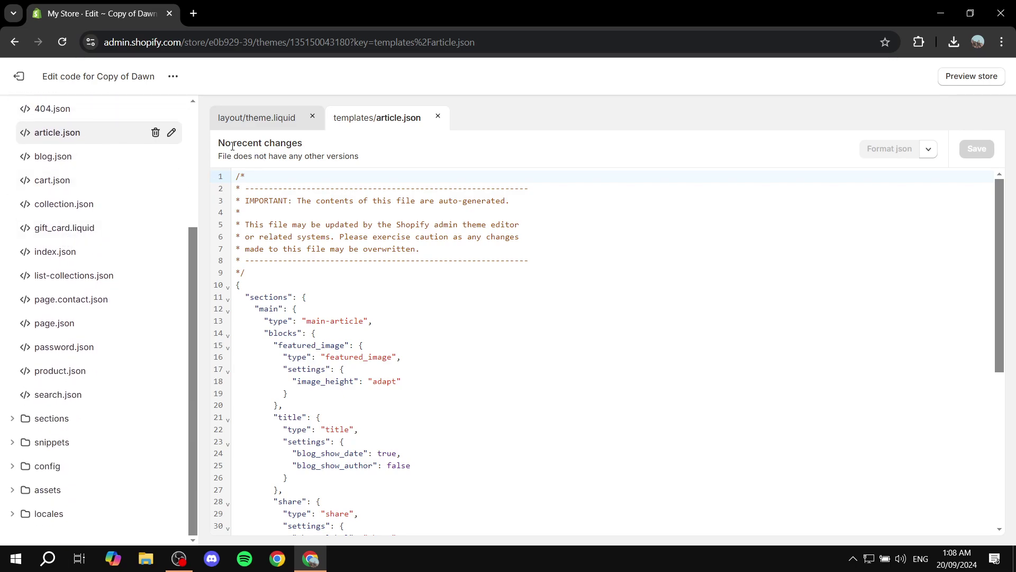
drag(219, 144, 315, 148)
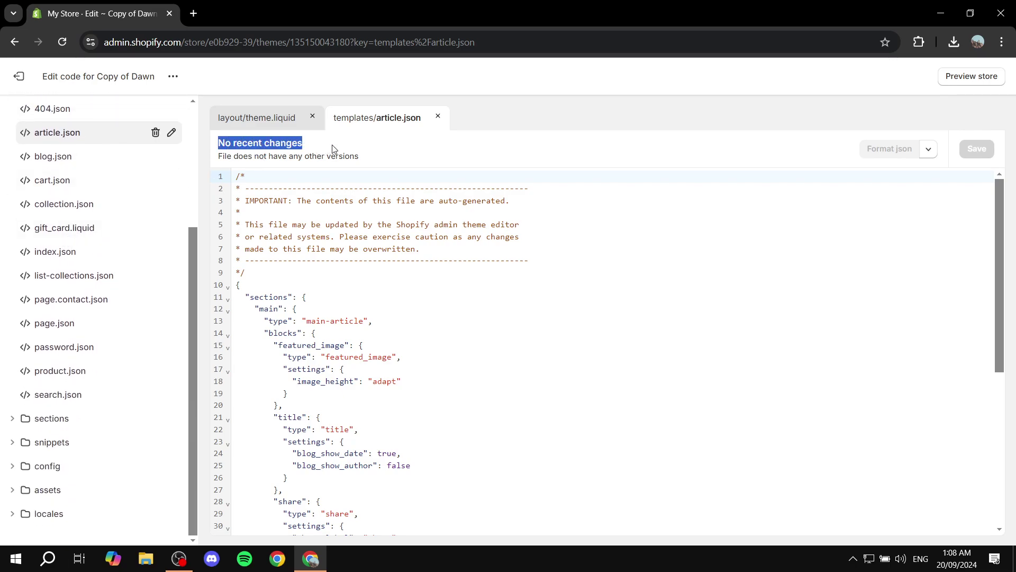
click(333, 148)
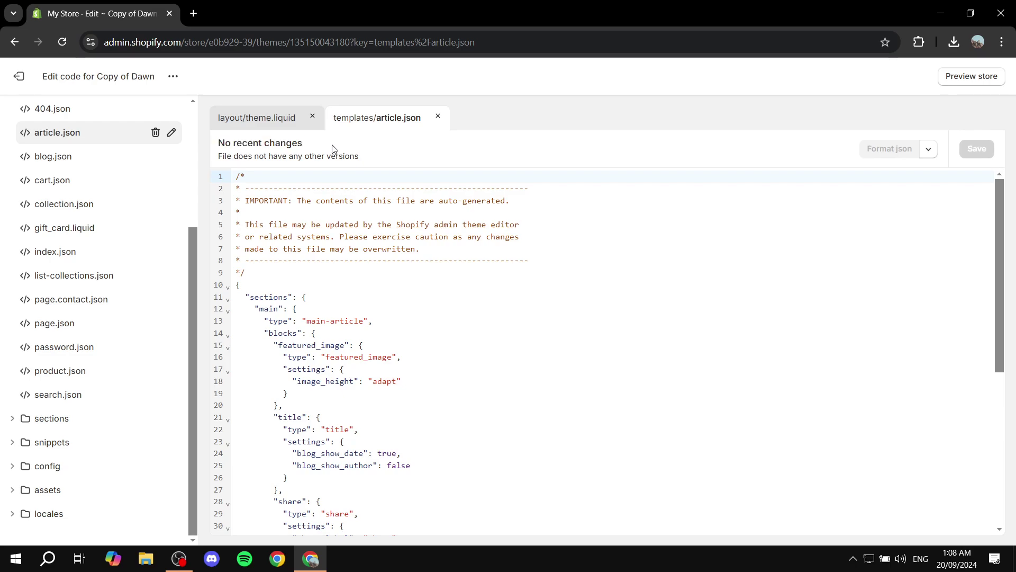
click(12, 490)
scroll(68, 450, down, 3)
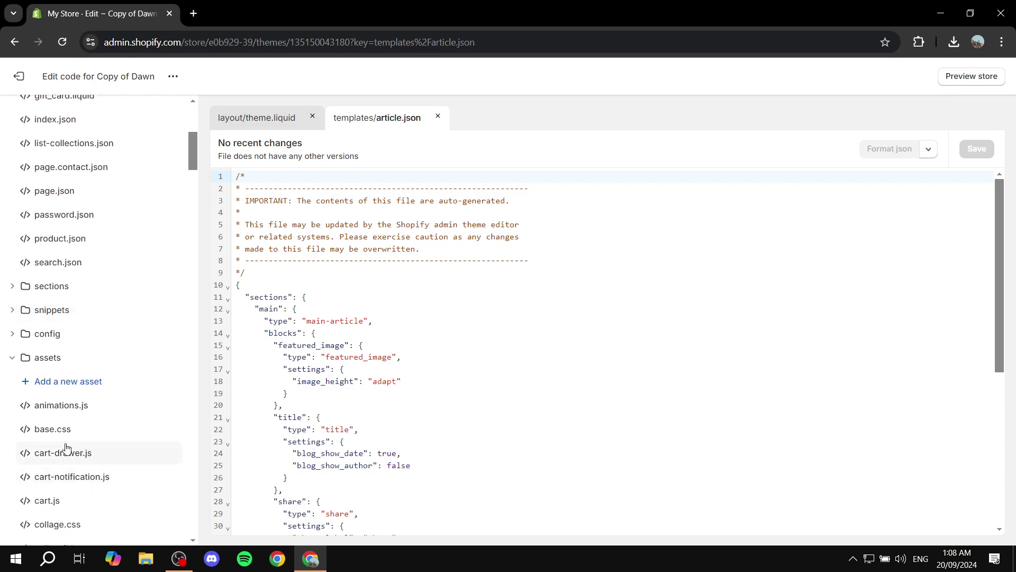
- Remove the .product-card-wrapper block (lines 9–23) from assets/base.css, save, and reload
click(58, 434)
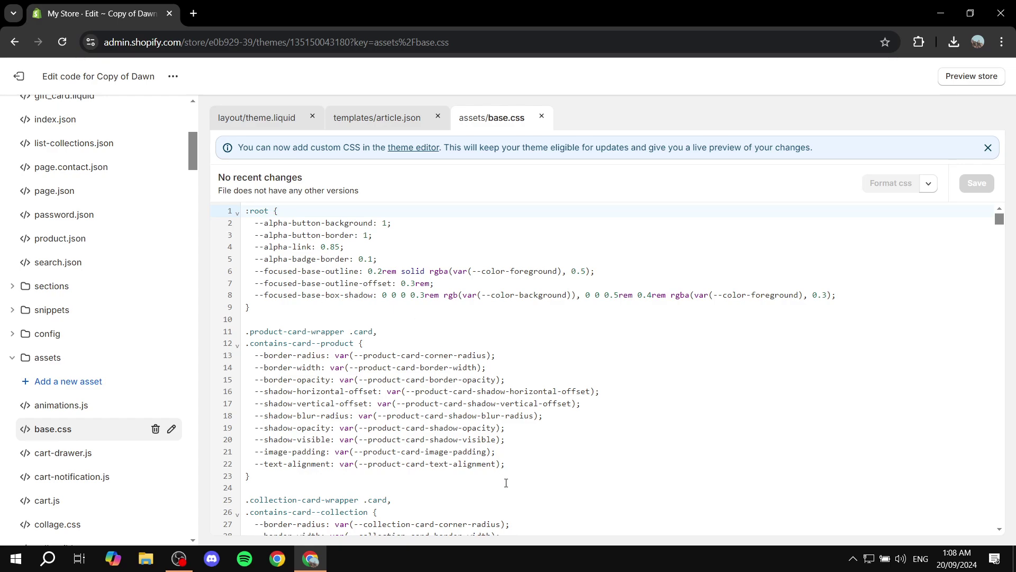
drag(517, 480, 236, 317)
key(ctrl+c)
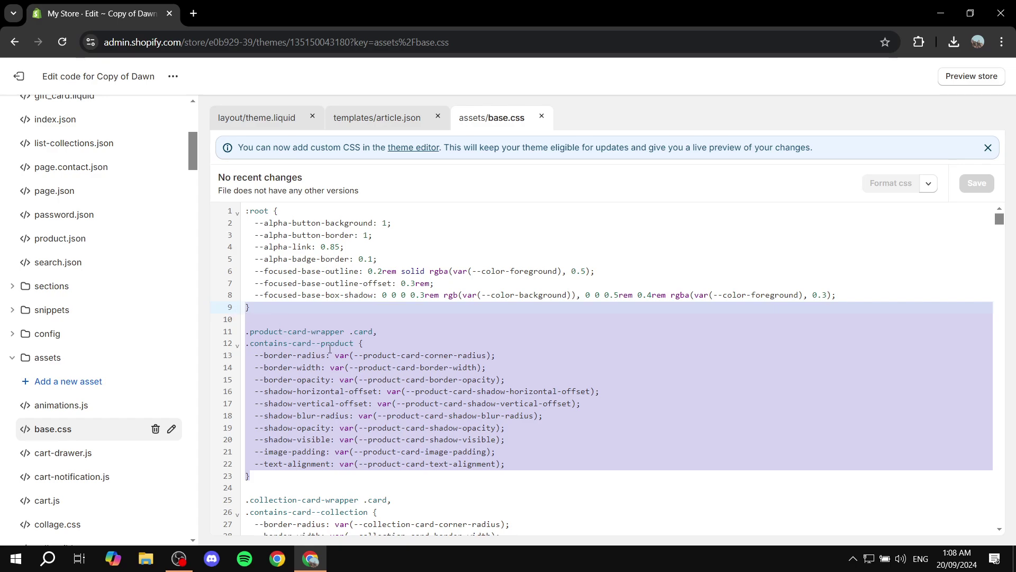
key(BackSpace)
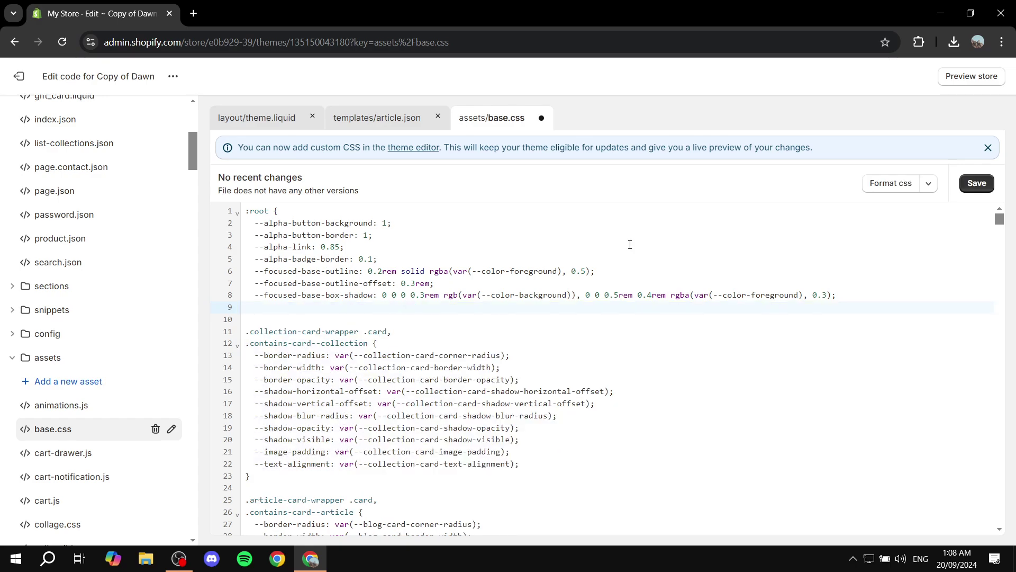
click(980, 184)
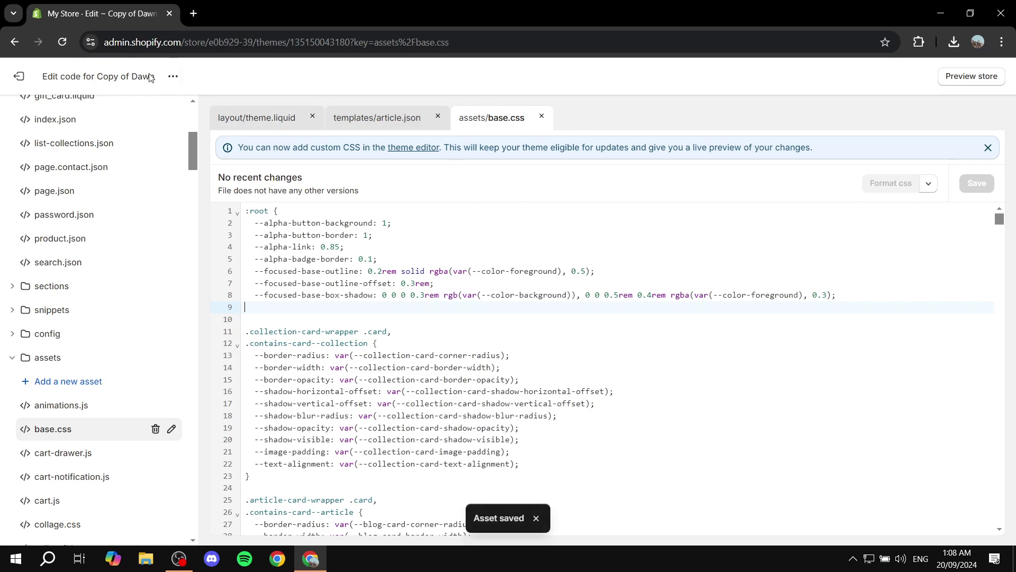
click(62, 43)
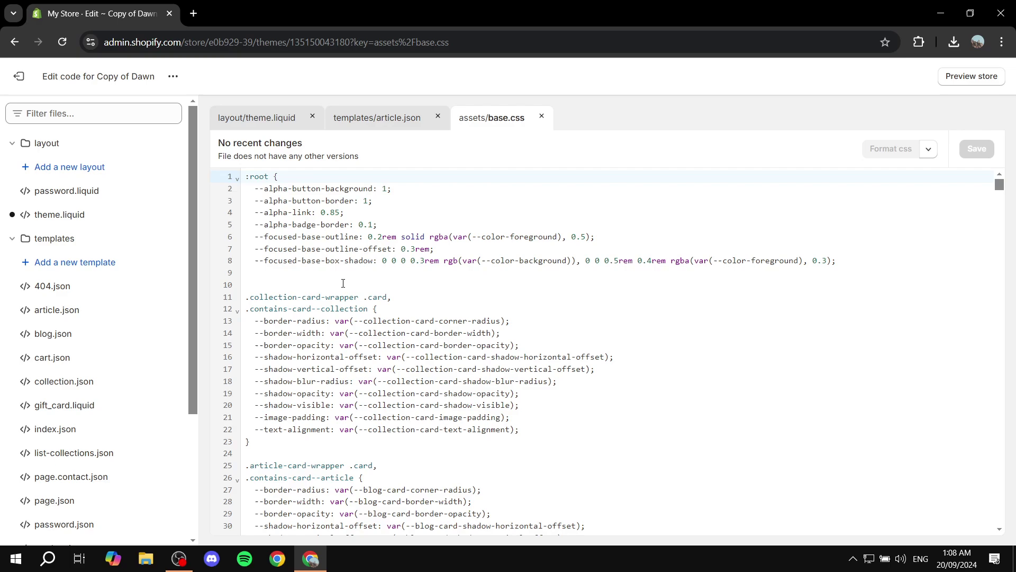
- Paste the .product-card-wrapper block back at line 9 of base.css and save with Ctrl+S
click(331, 270)
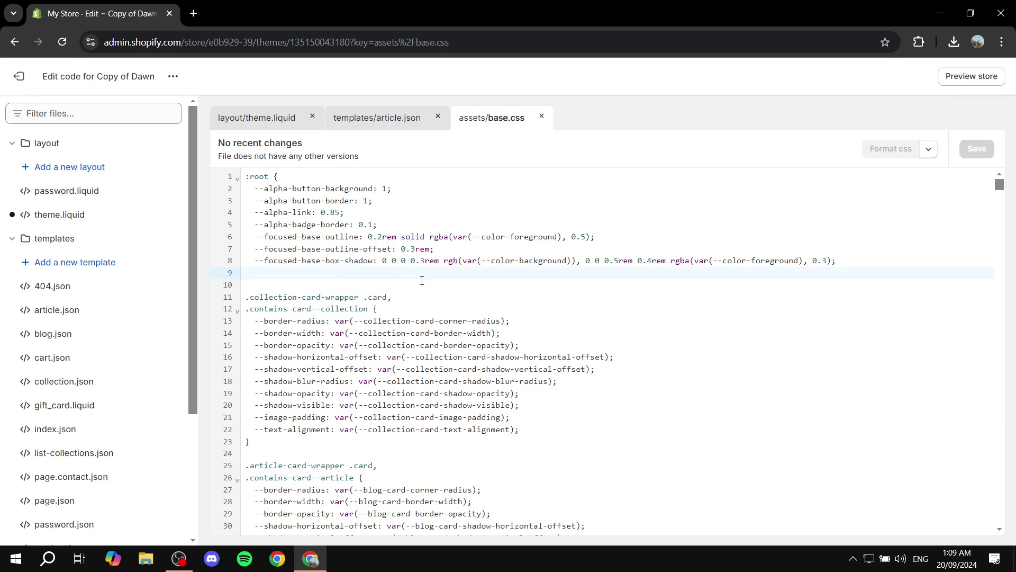
key(ctrl+v)
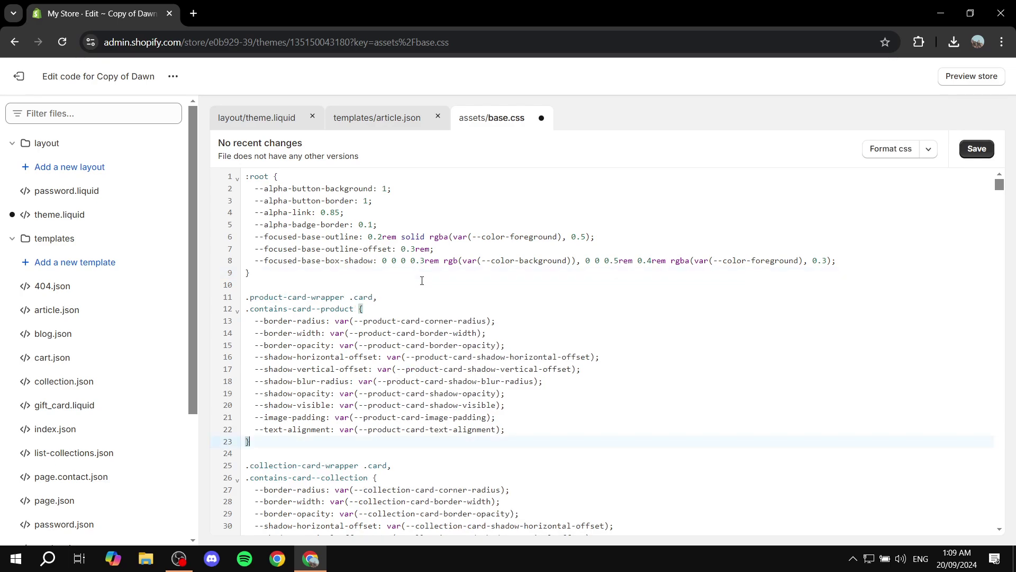
key(ctrl+s)
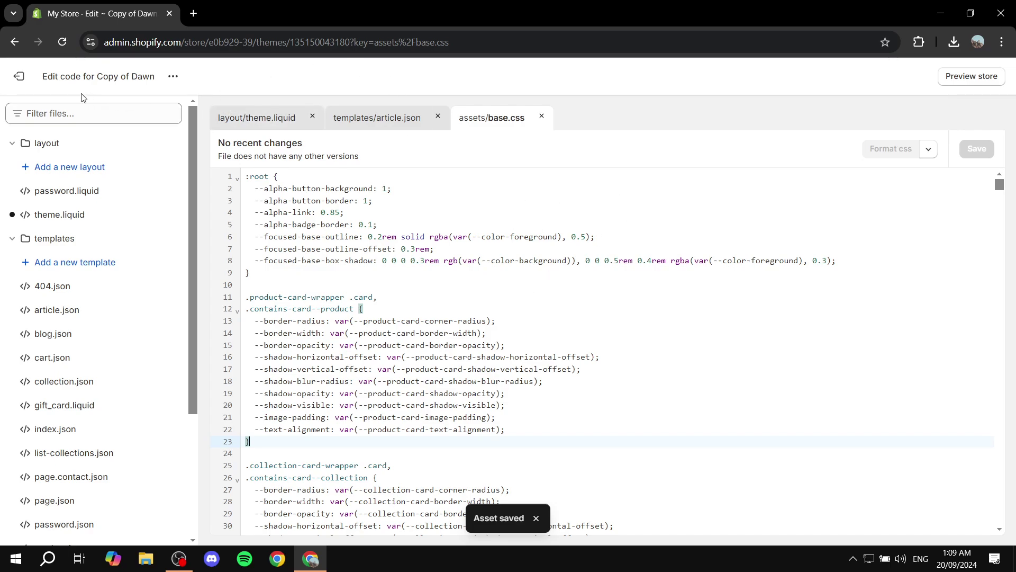
- Exit to the Themes page and duplicate Copy of Dawn, creating Copy of Copy of Dawn
click(19, 76)
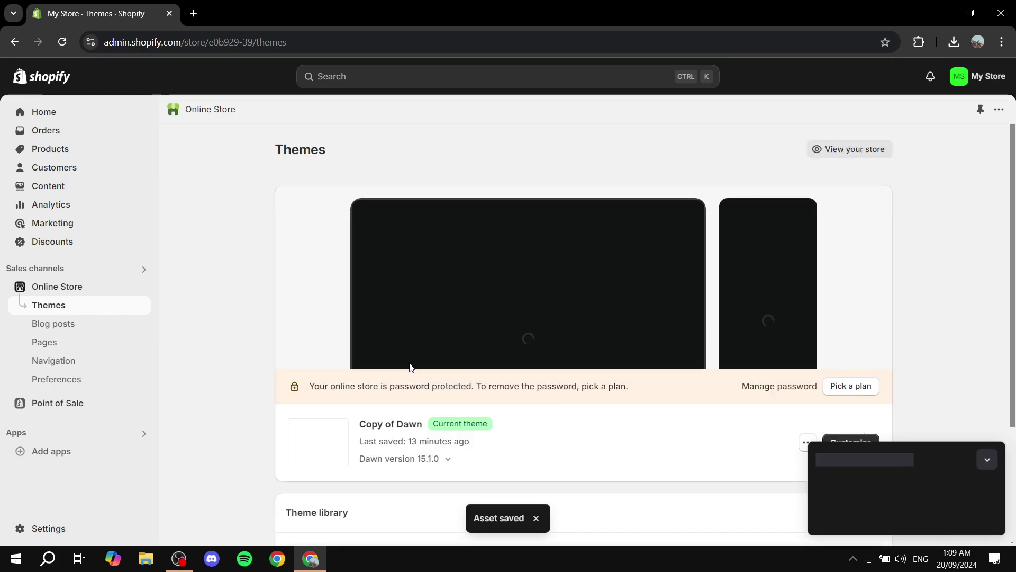
click(980, 423)
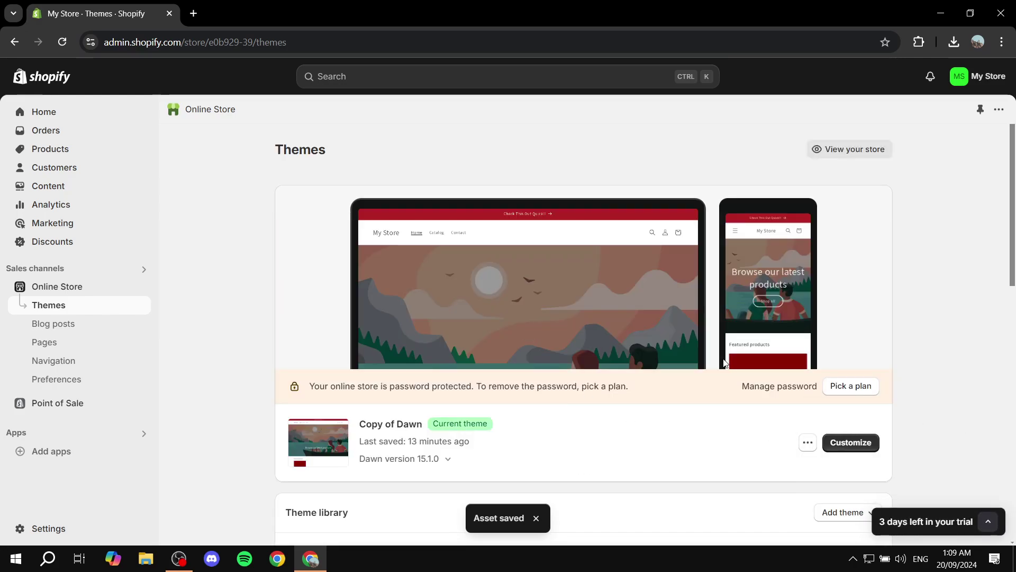
scroll(625, 345, down, 3)
scroll(744, 341, up, 1)
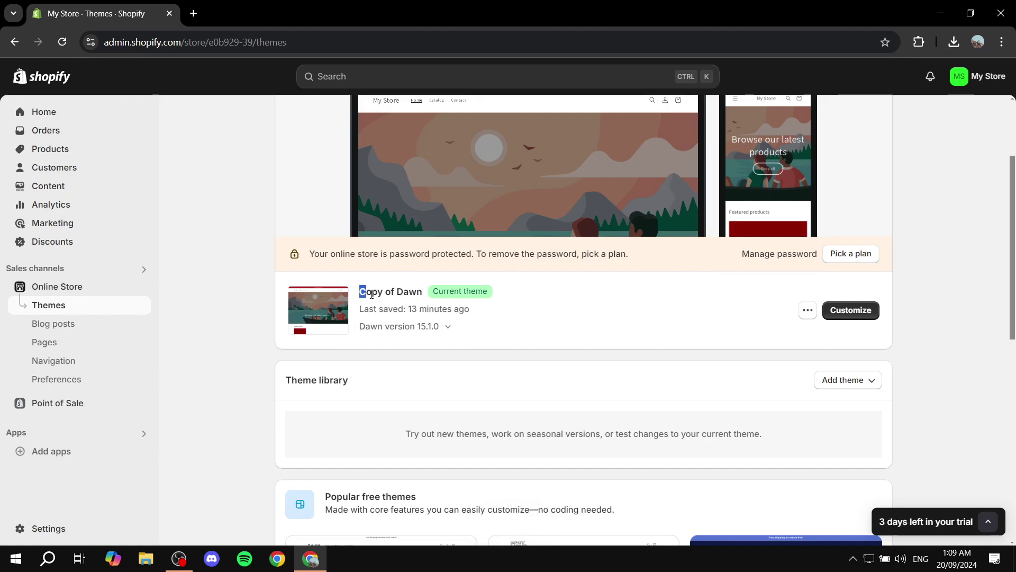
drag(359, 292, 432, 298)
click(422, 292)
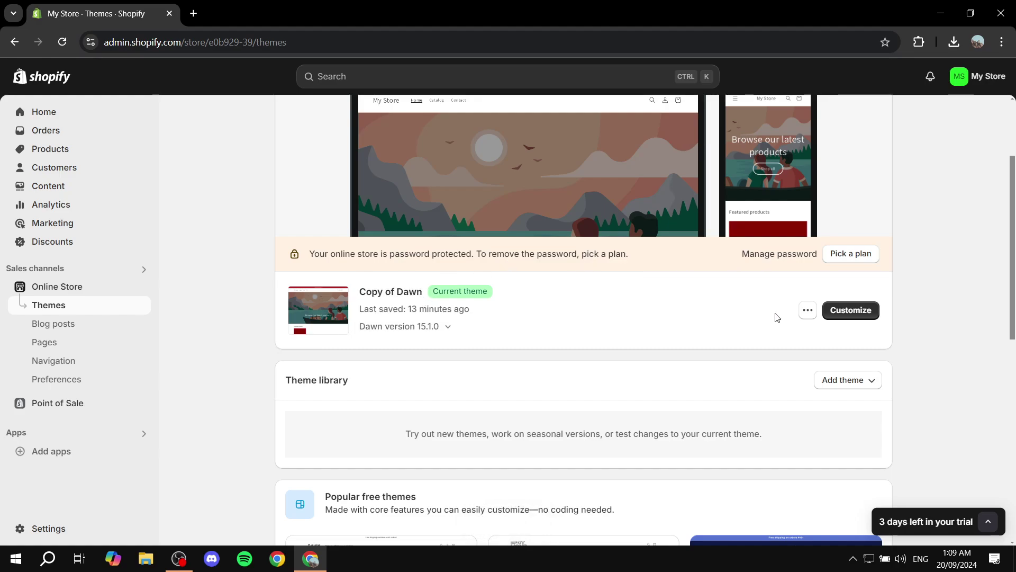
click(808, 309)
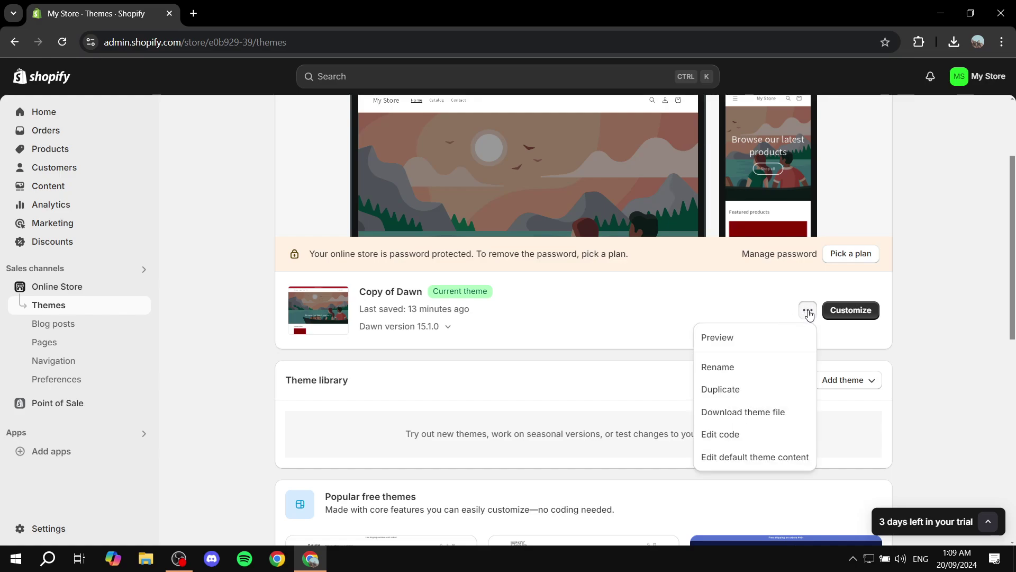
click(740, 391)
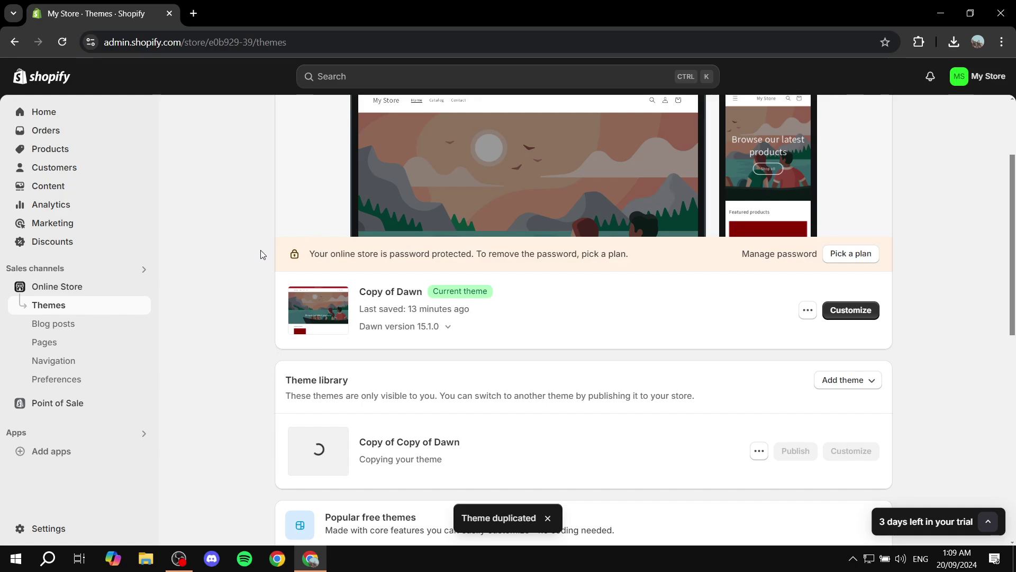
scroll(286, 262, up, 1)
scroll(338, 283, down, 1)
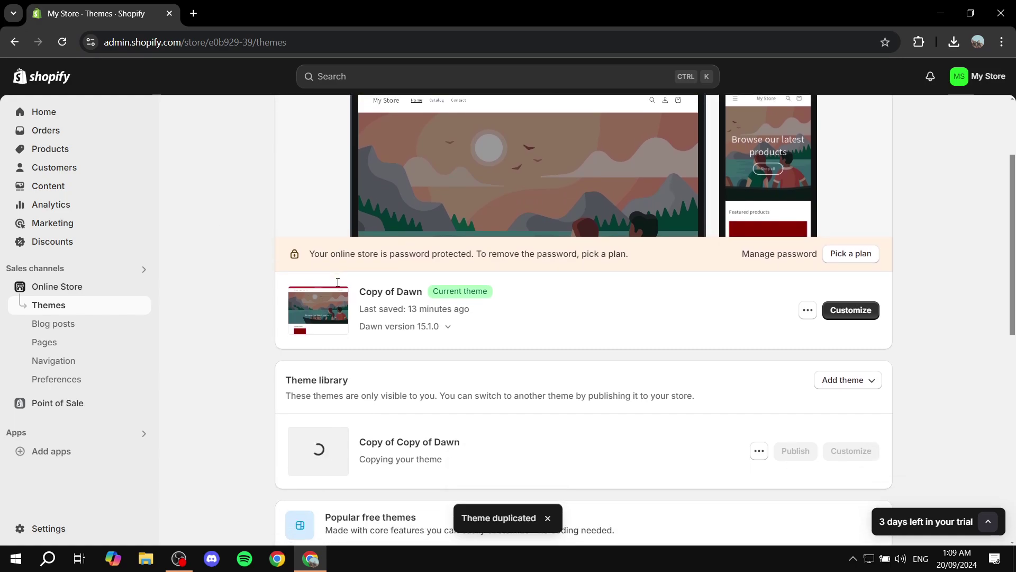